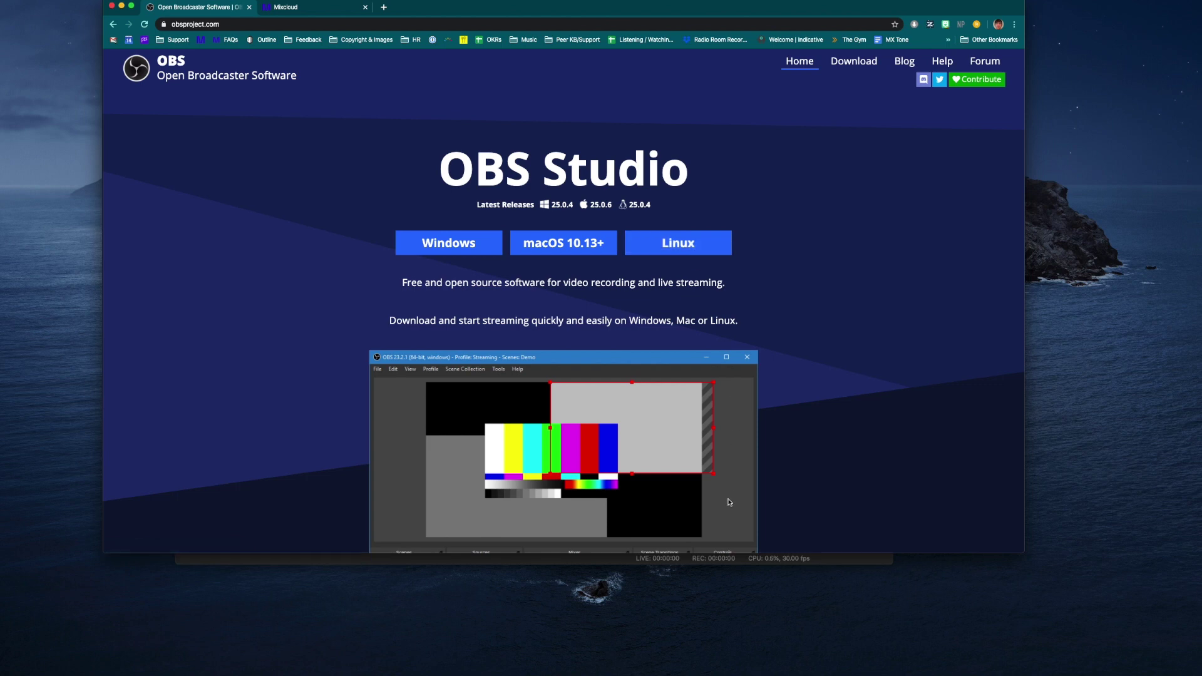
Step: Rename the default 'Scene' entry in the Scenes dock to 'My Mixcloud Live Stream'
click(734, 564)
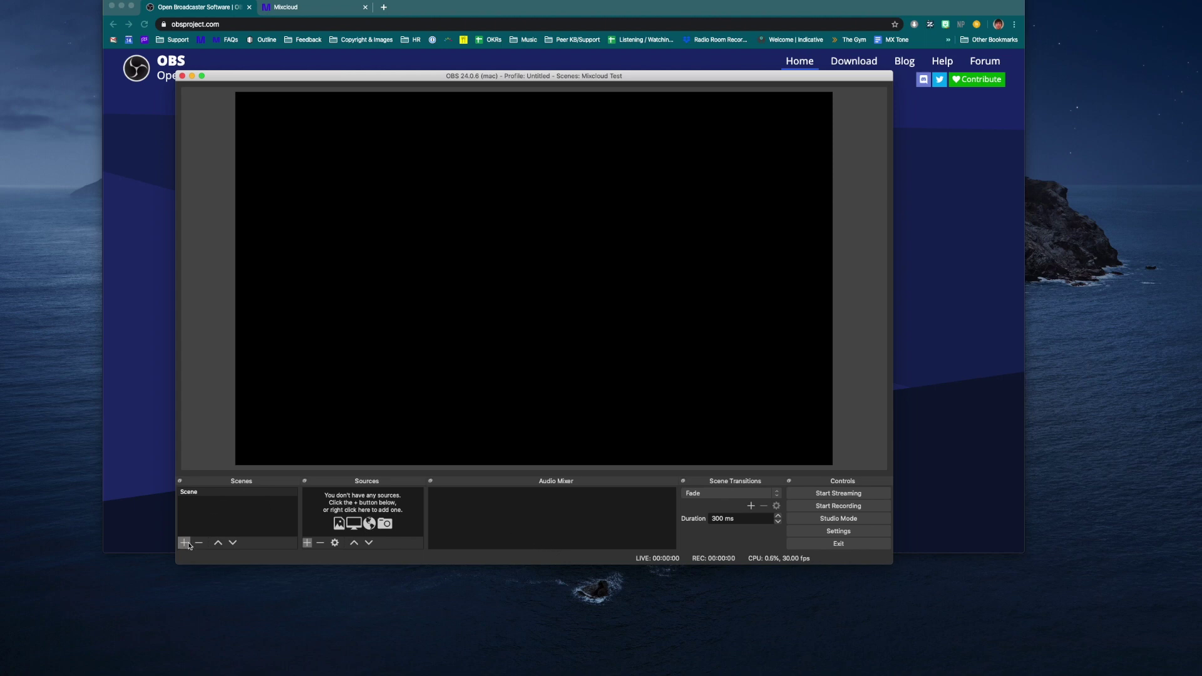
right_click(220, 499)
click(245, 550)
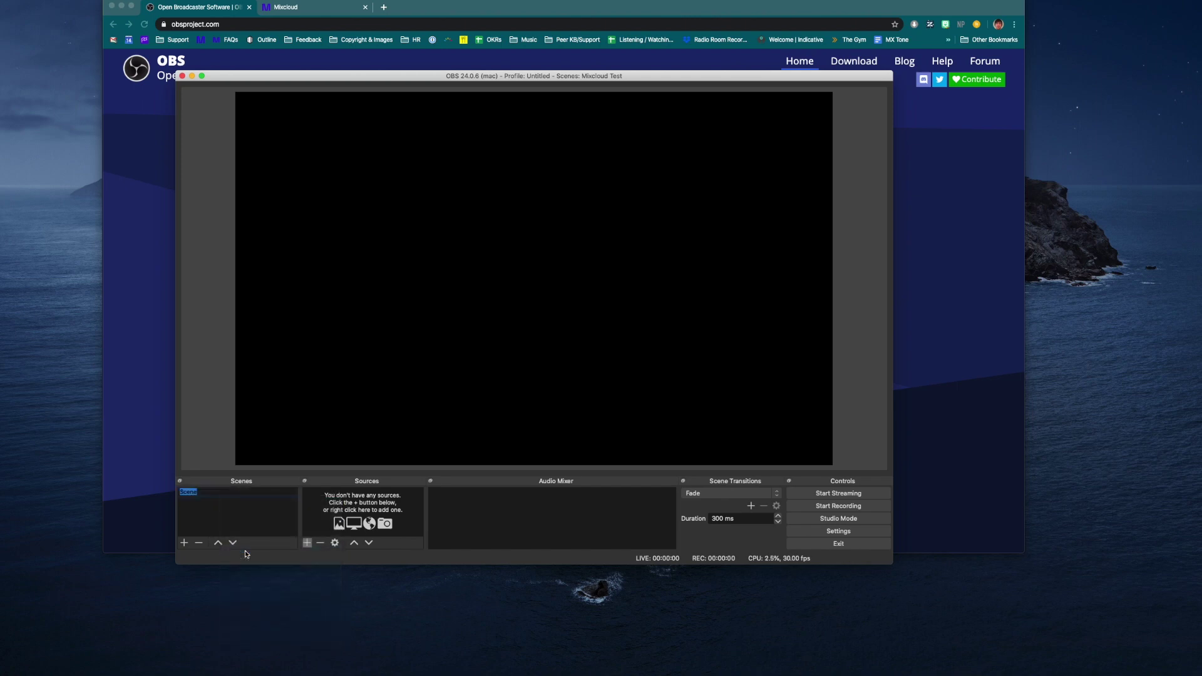
text(My Mixcloud )
text(Live Stream)
key(Return)
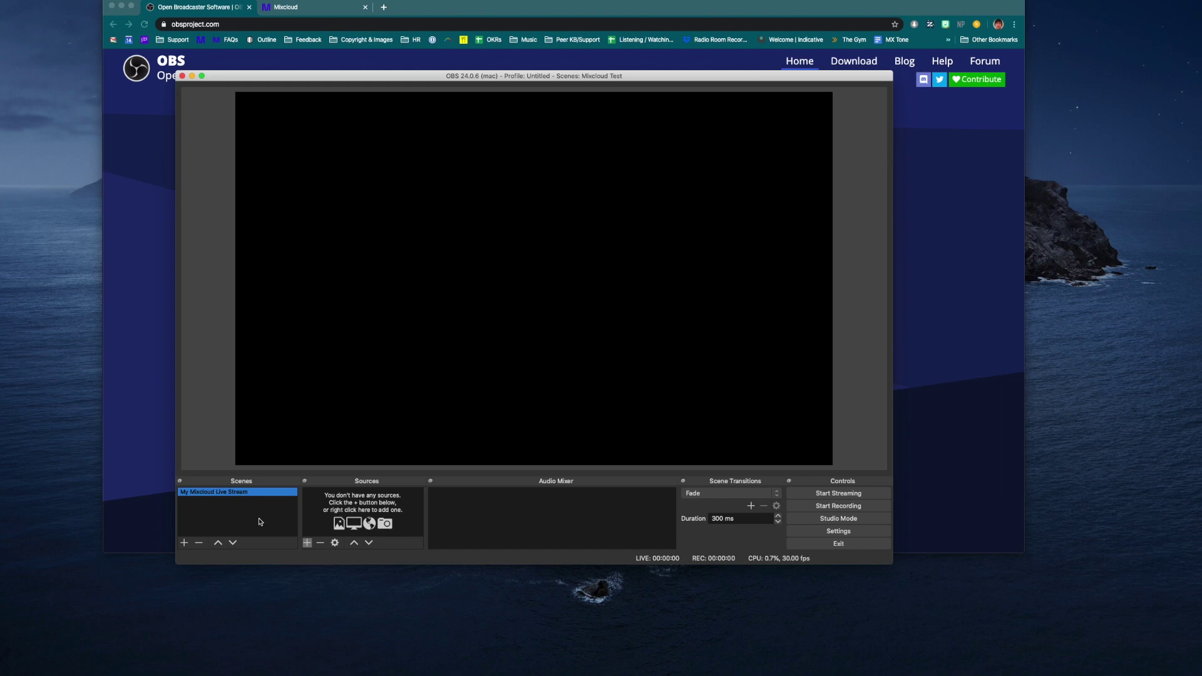
click(307, 543)
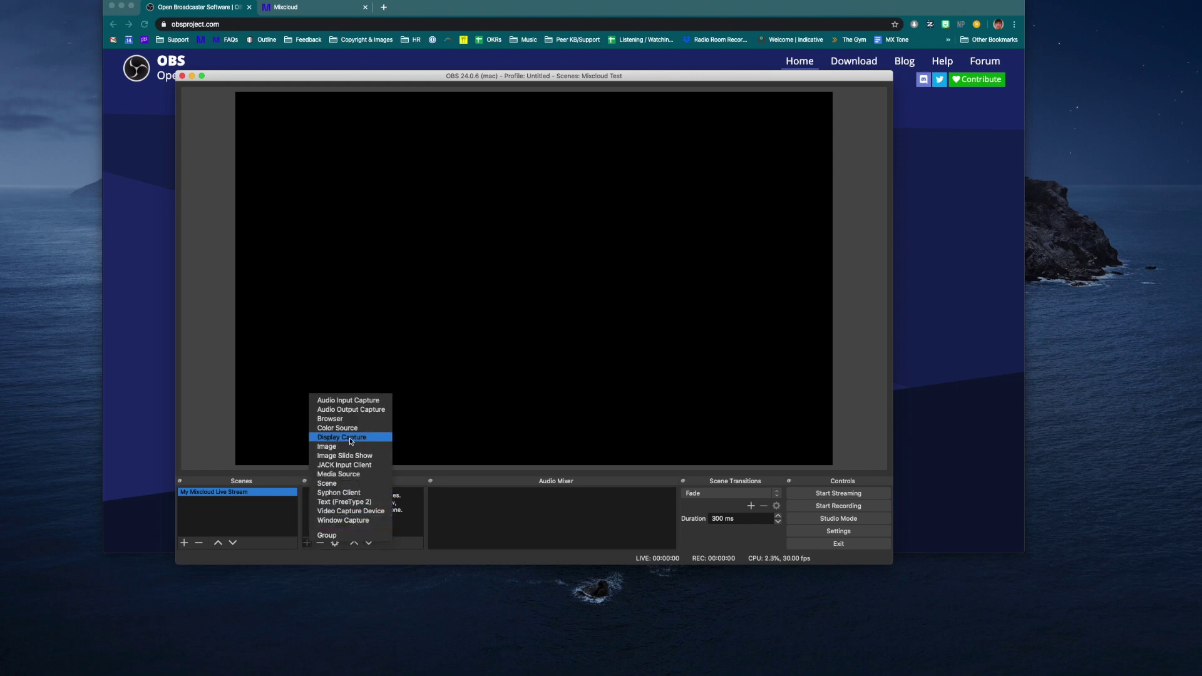
Step: Add an Audio Input Capture source with MacBook Air Microphone as its device
click(350, 401)
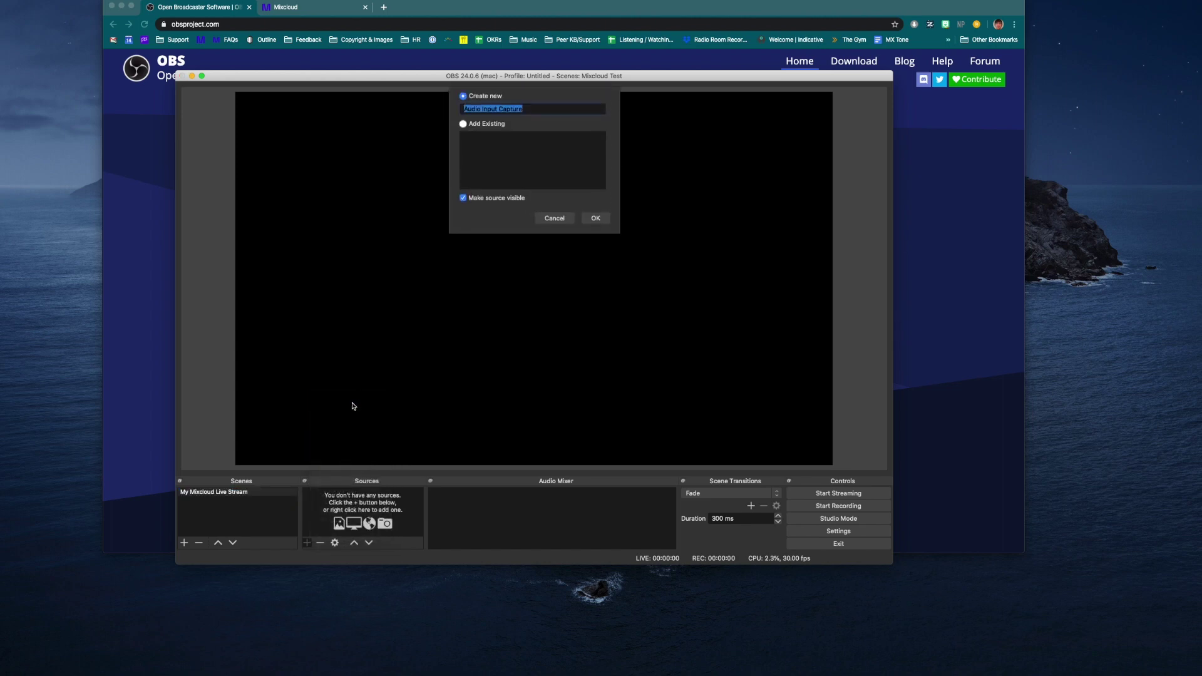
click(595, 218)
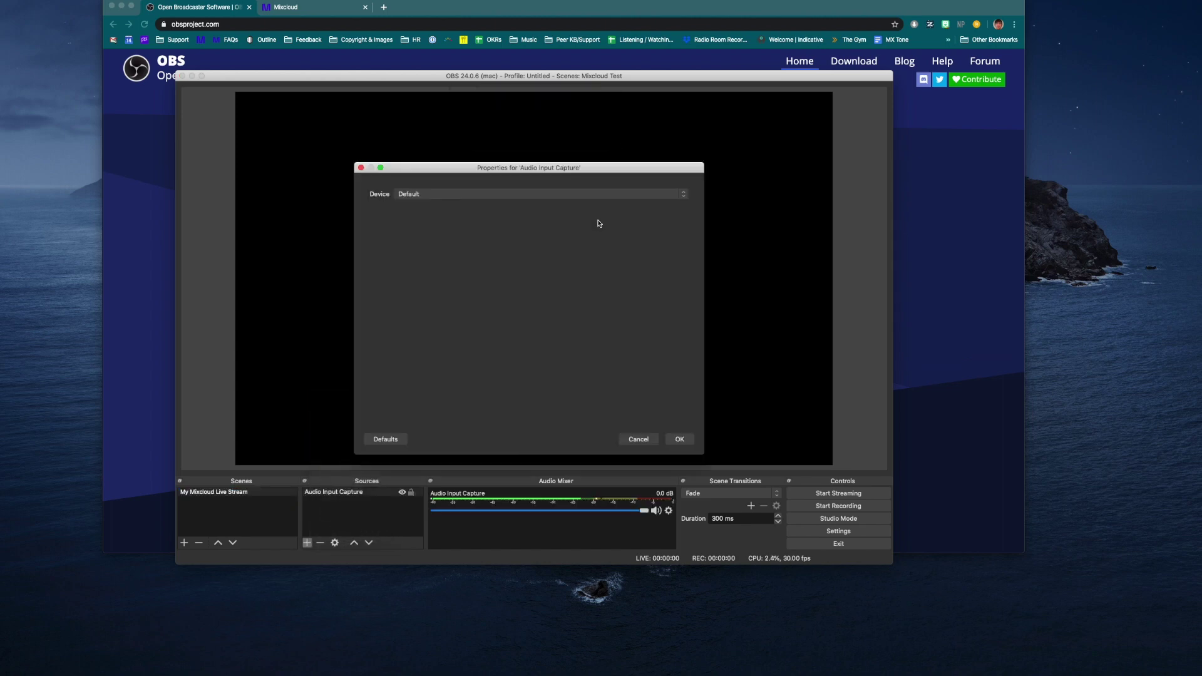
click(555, 199)
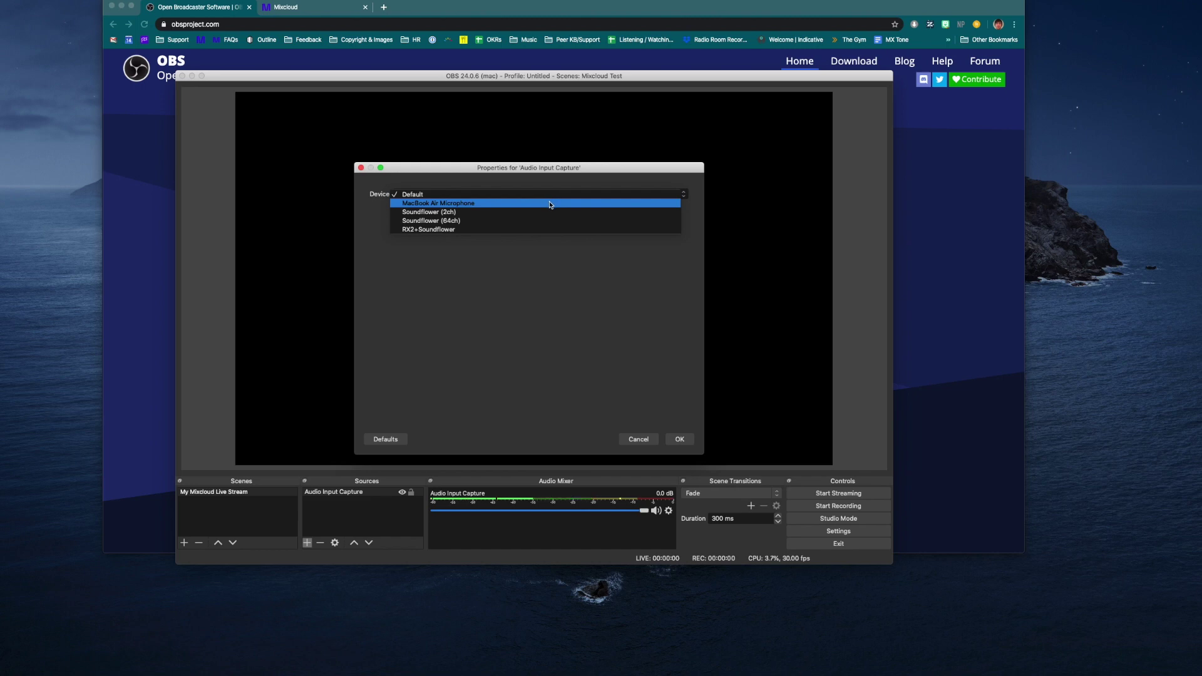
click(550, 205)
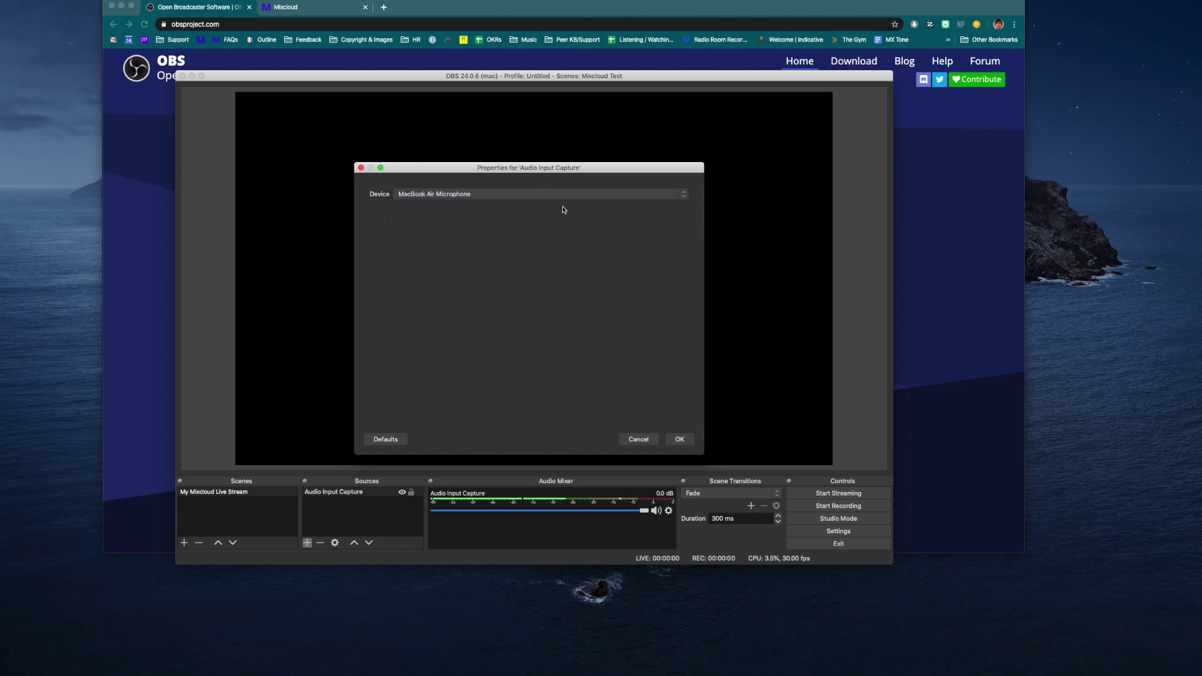
click(677, 439)
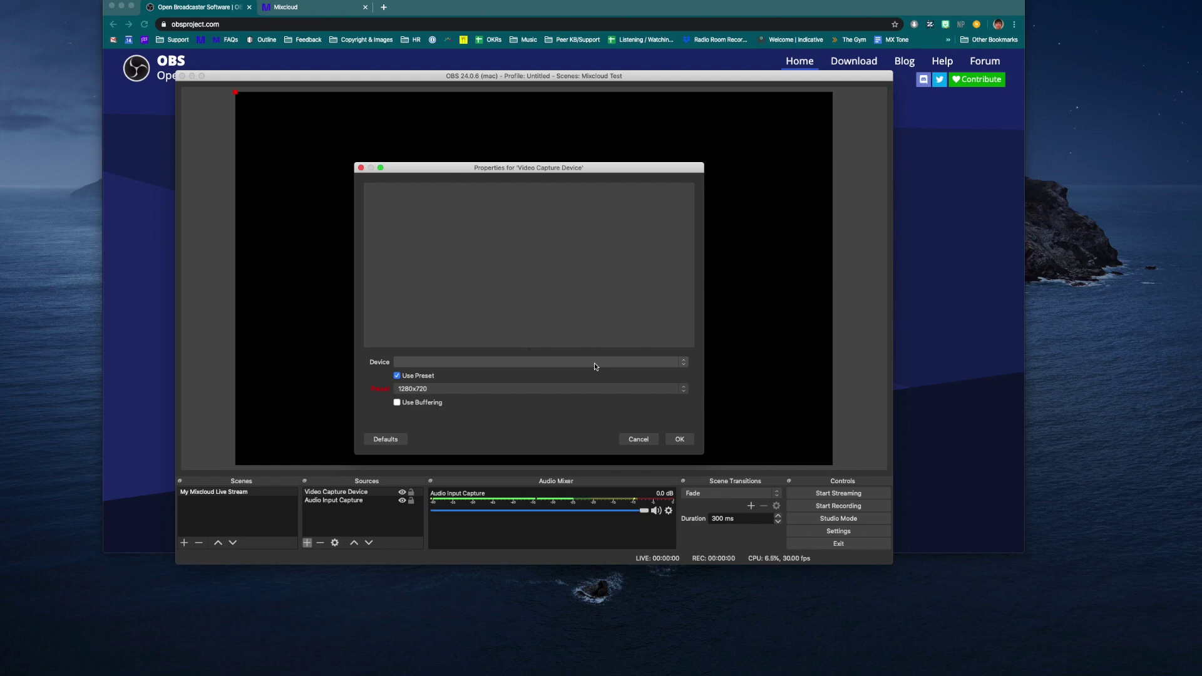
Step: Set the new Video Capture Device to the FaceTime HD Camera (Built-in)
click(594, 363)
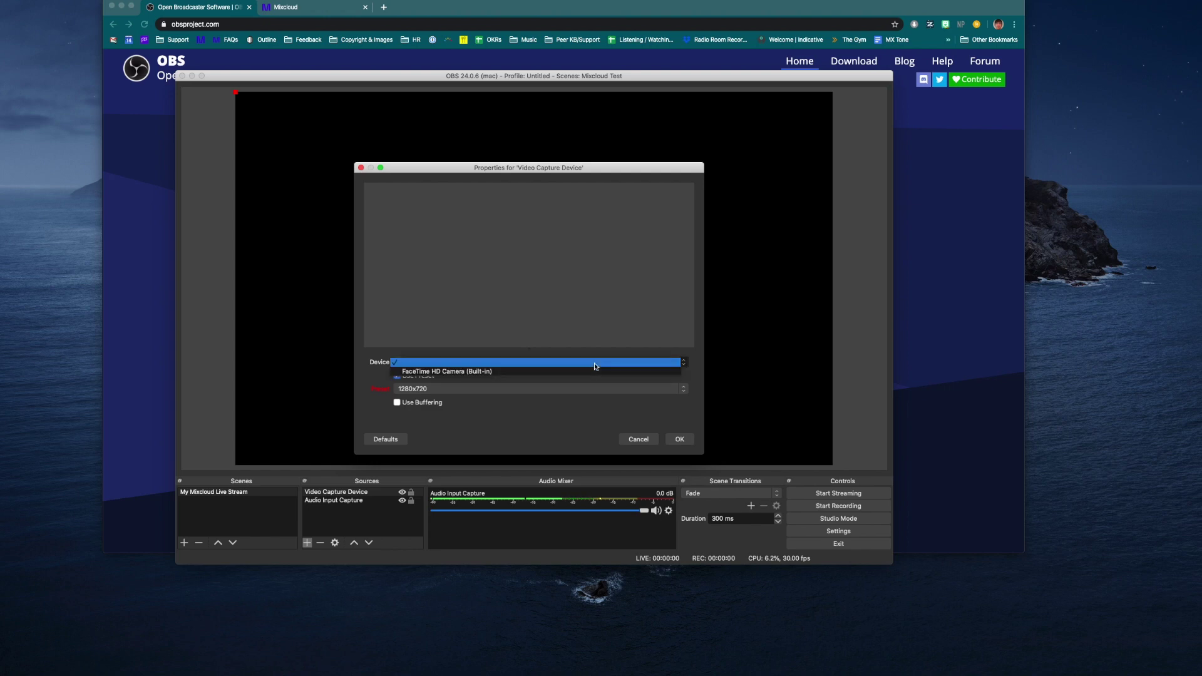
click(588, 372)
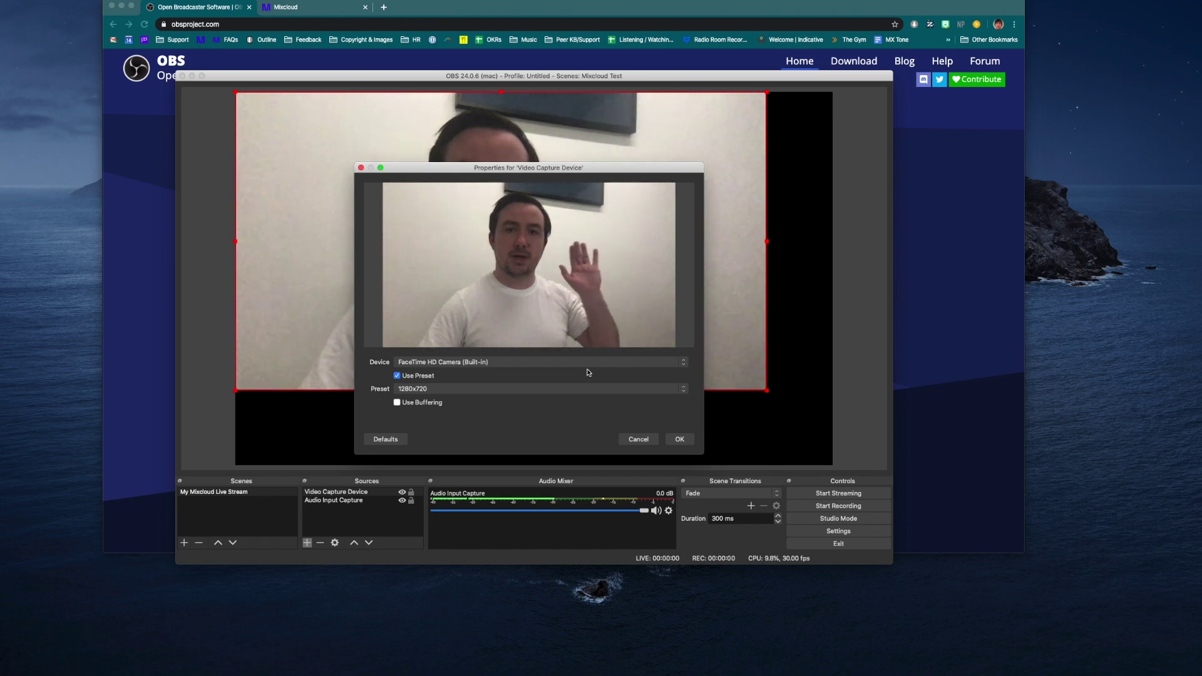
click(692, 440)
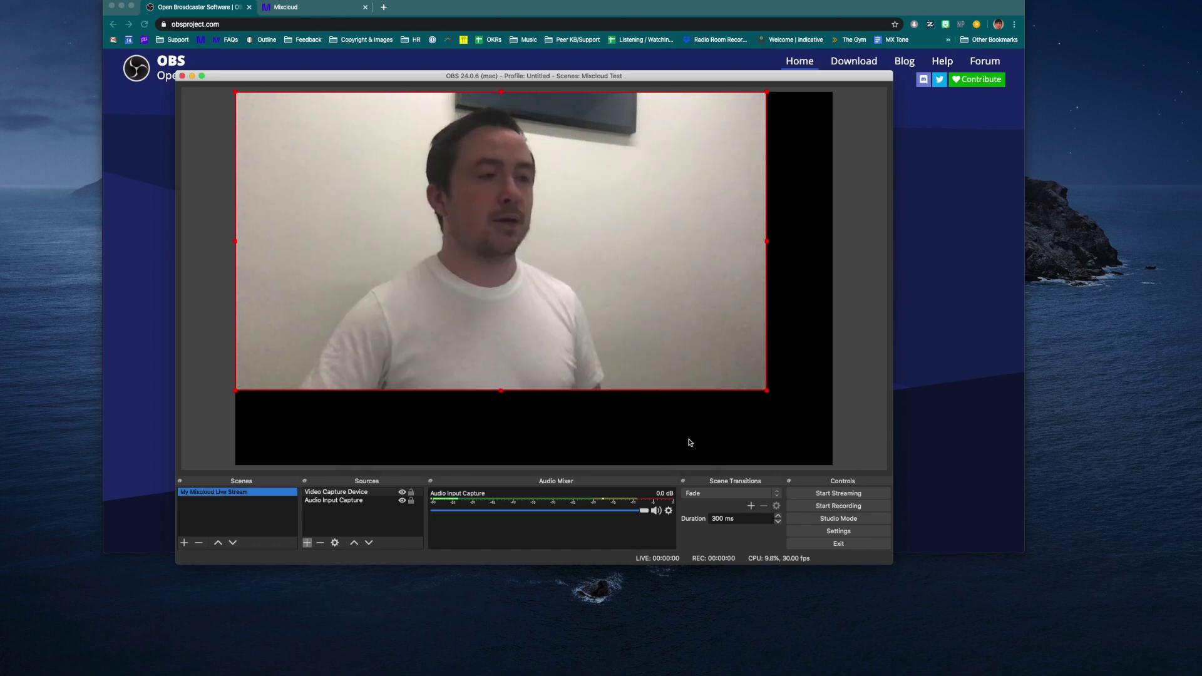
Step: Stretch the webcam image to the full canvas width and centre it vertically
drag(766, 391, 832, 428)
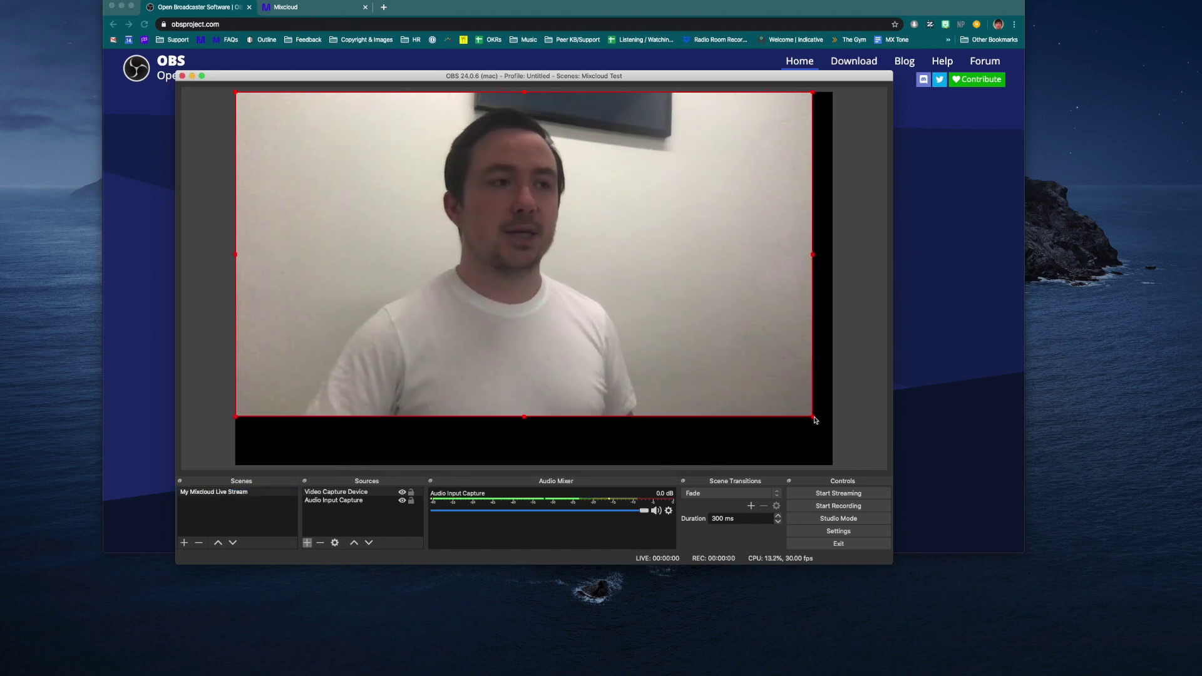
drag(724, 339, 718, 351)
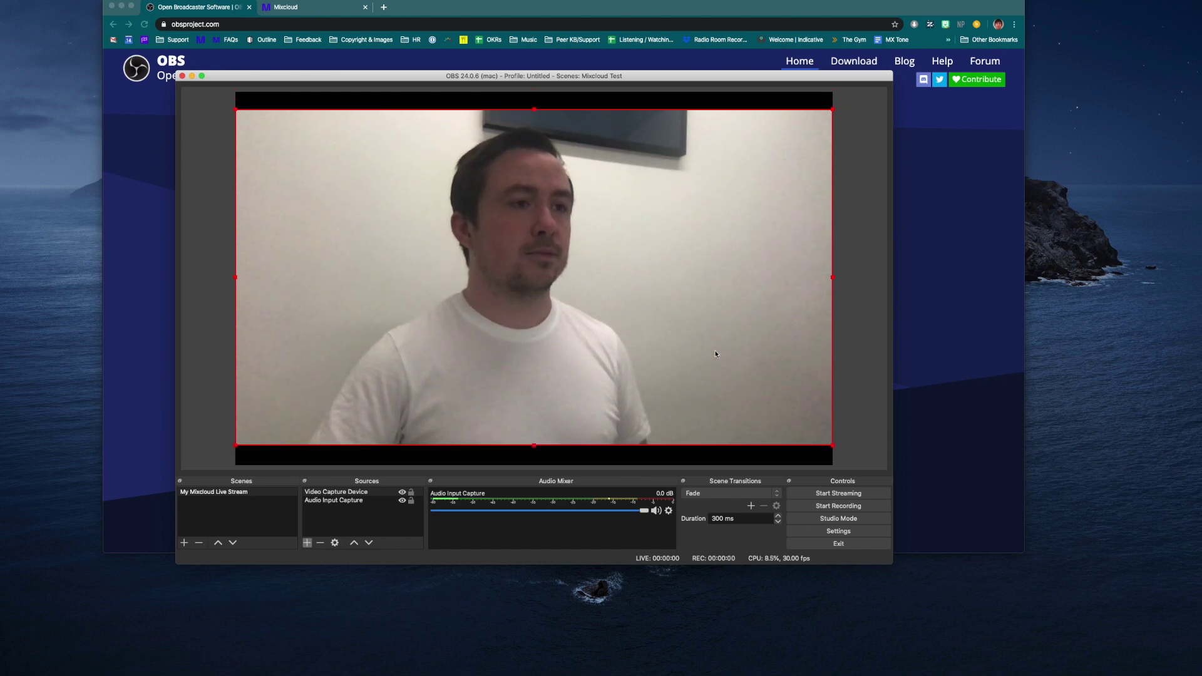
click(848, 531)
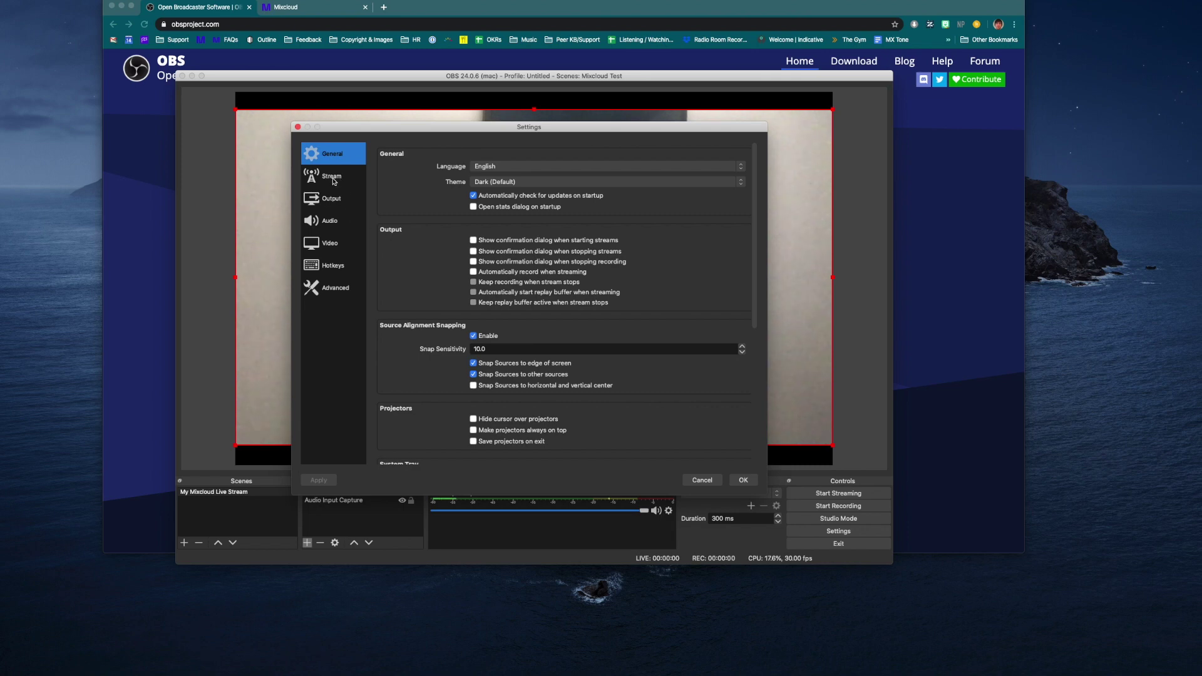
Step: Show OBS's Stream settings page, then bring Chrome back in front
click(333, 181)
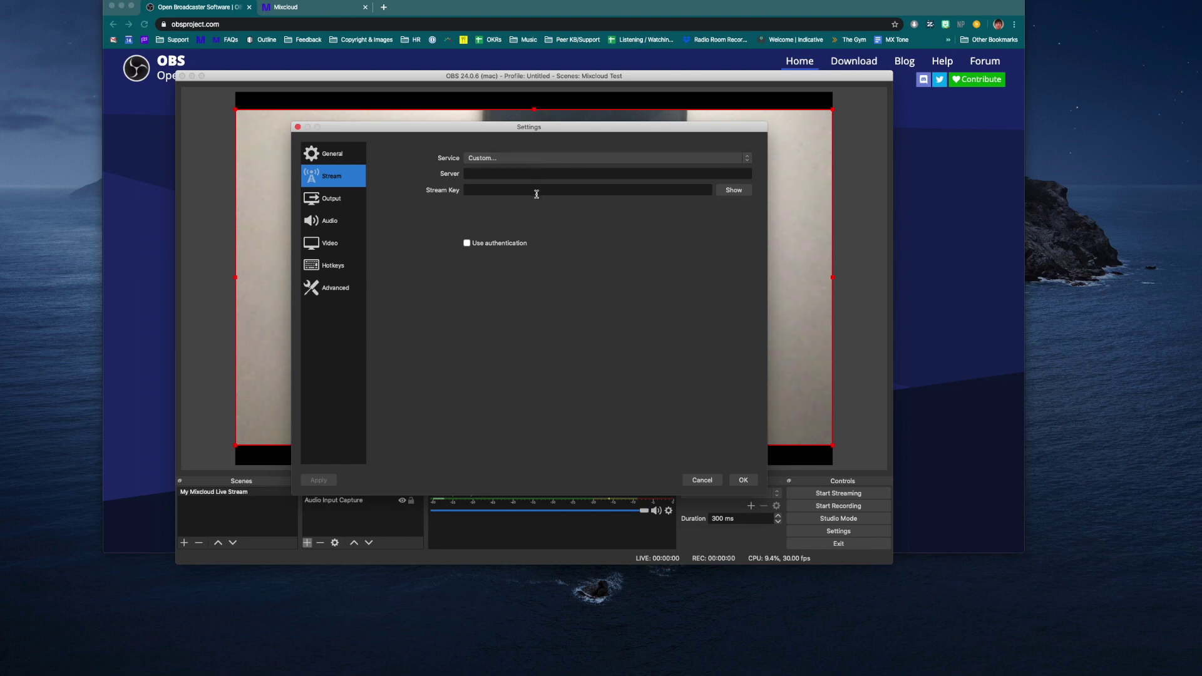
click(962, 393)
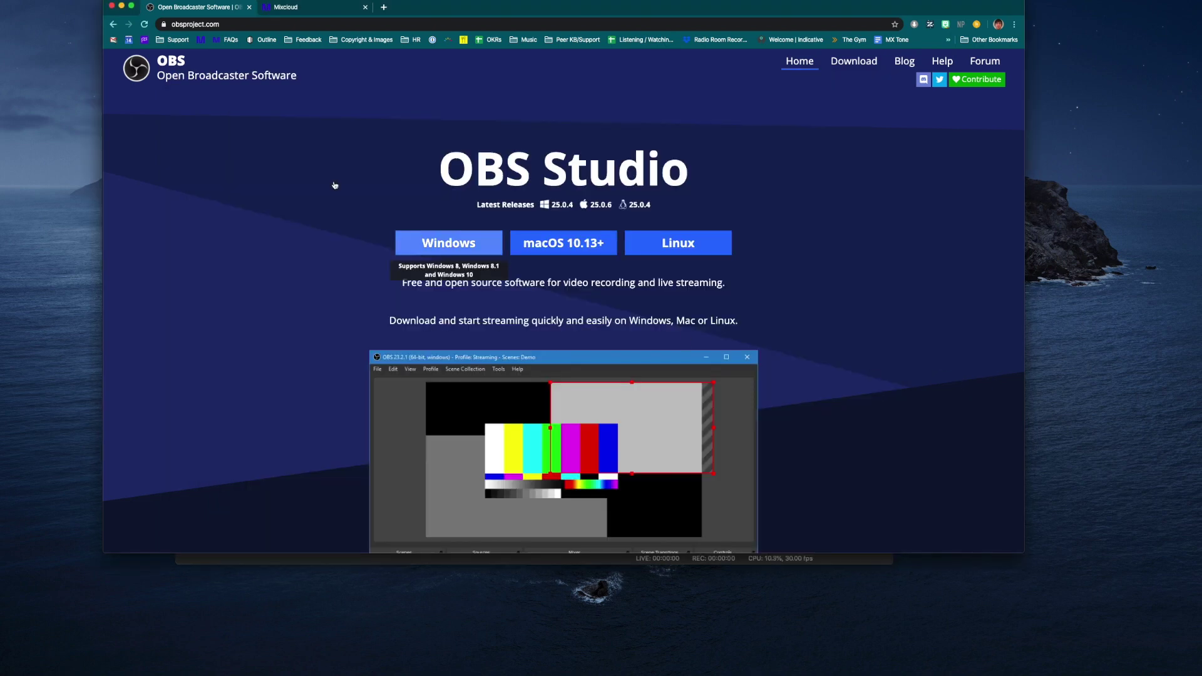
Step: Create a new Mixcloud Live stream named 'Test'
click(294, 14)
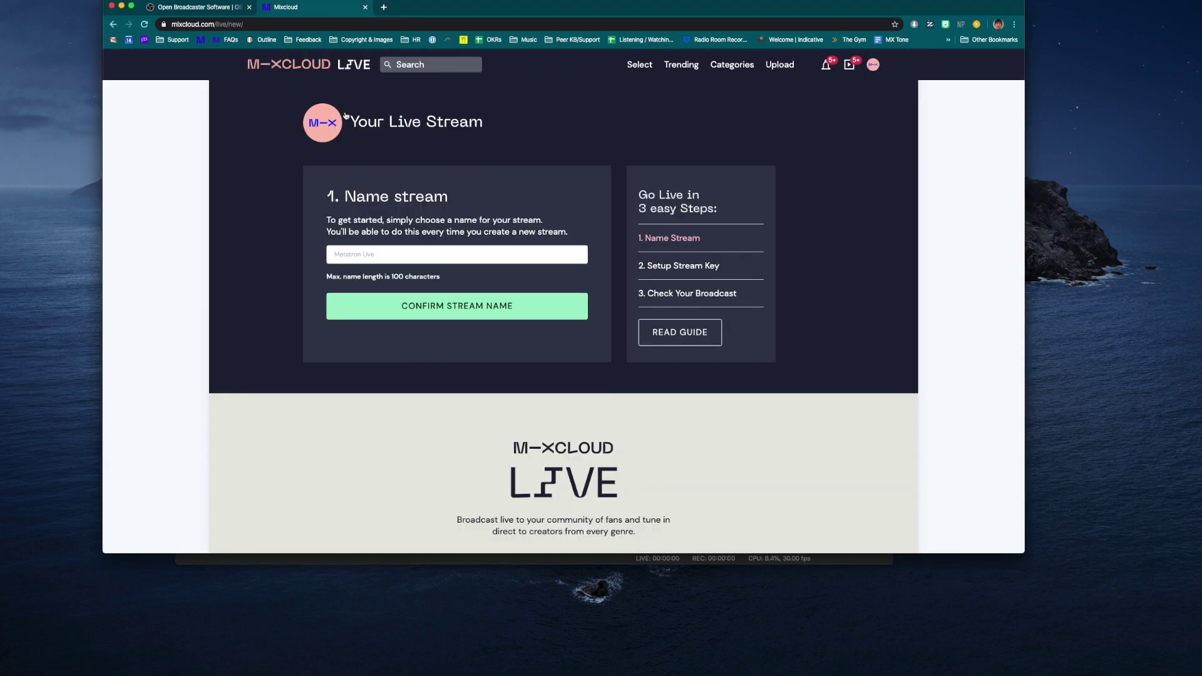
click(390, 251)
text(Test)
click(473, 306)
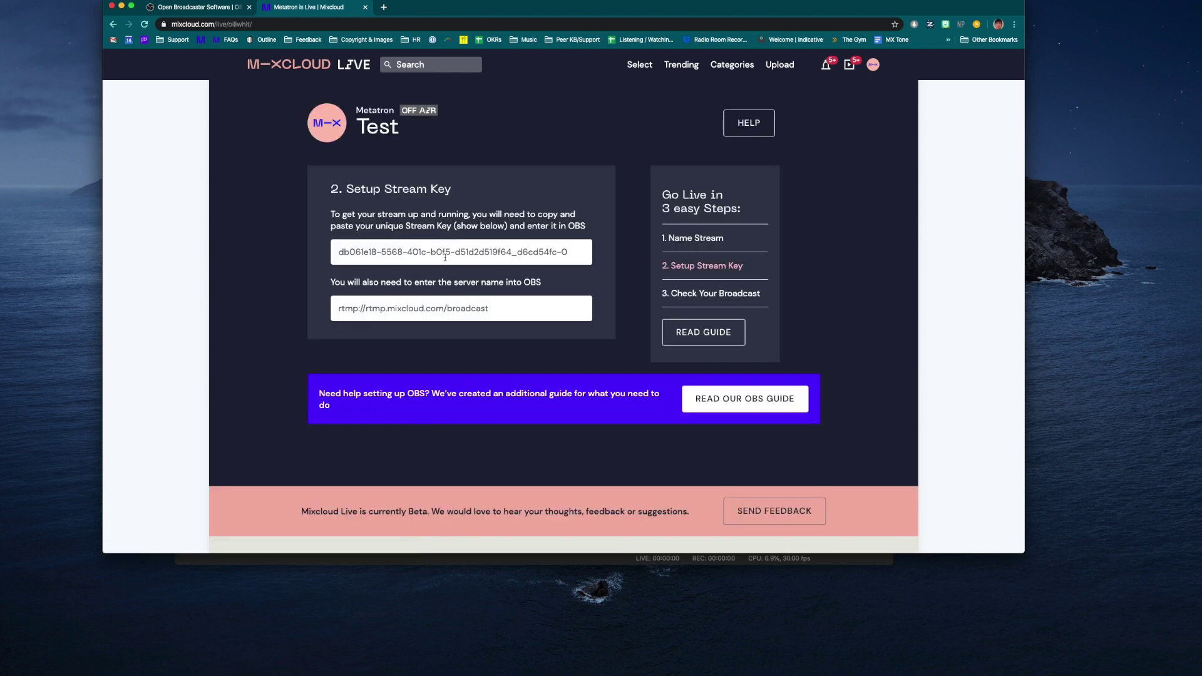
Step: Copy the Test stream's unique key and return to OBS's stream settings
click(445, 257)
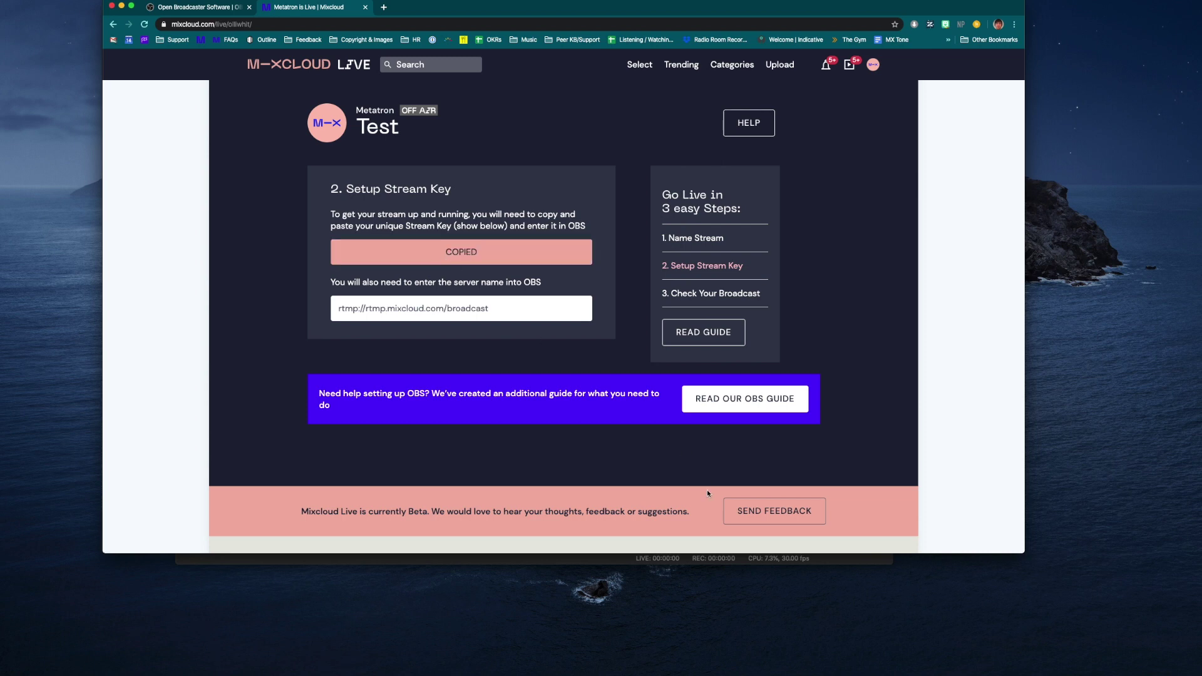
click(691, 555)
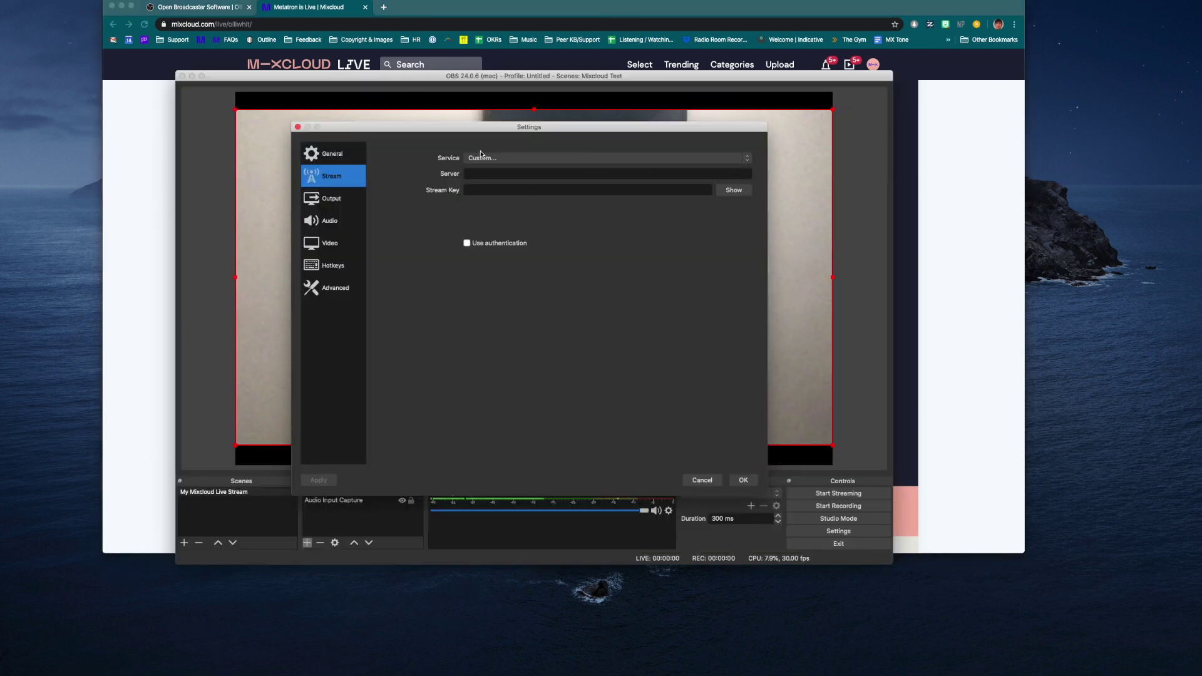
click(481, 189)
Step: Paste the Mixcloud key and server rtmp://rtmp.mixcloud.com/broadcast into OBS, then save
key(super+v)
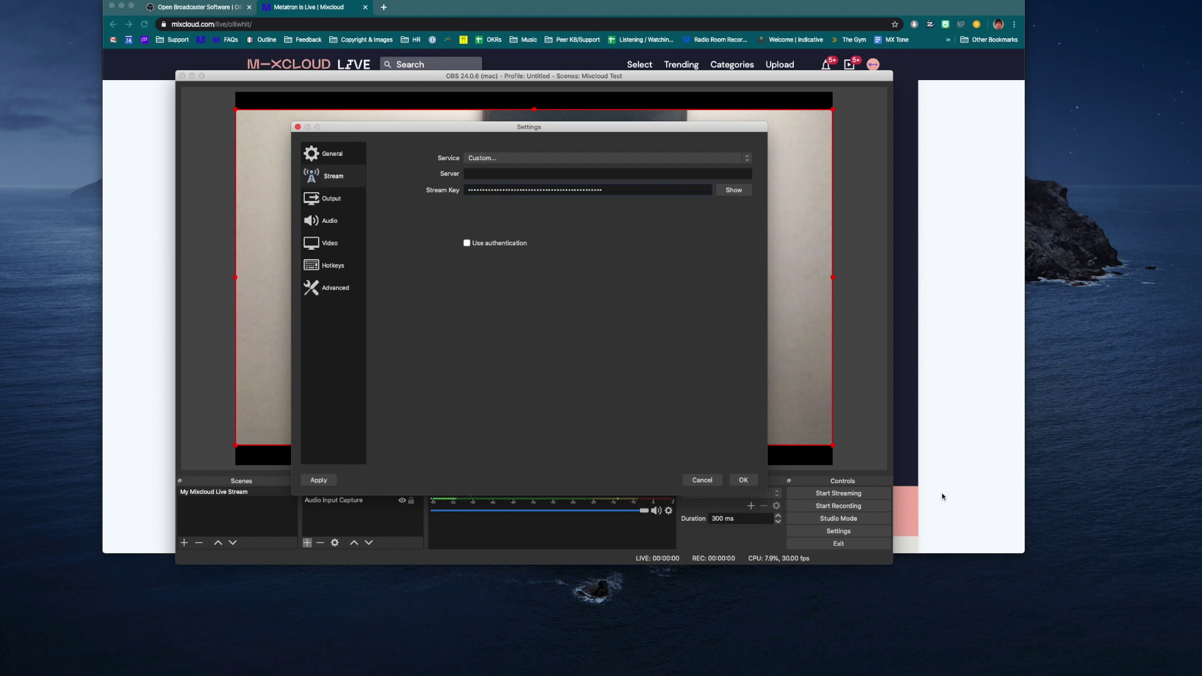
click(941, 490)
click(425, 309)
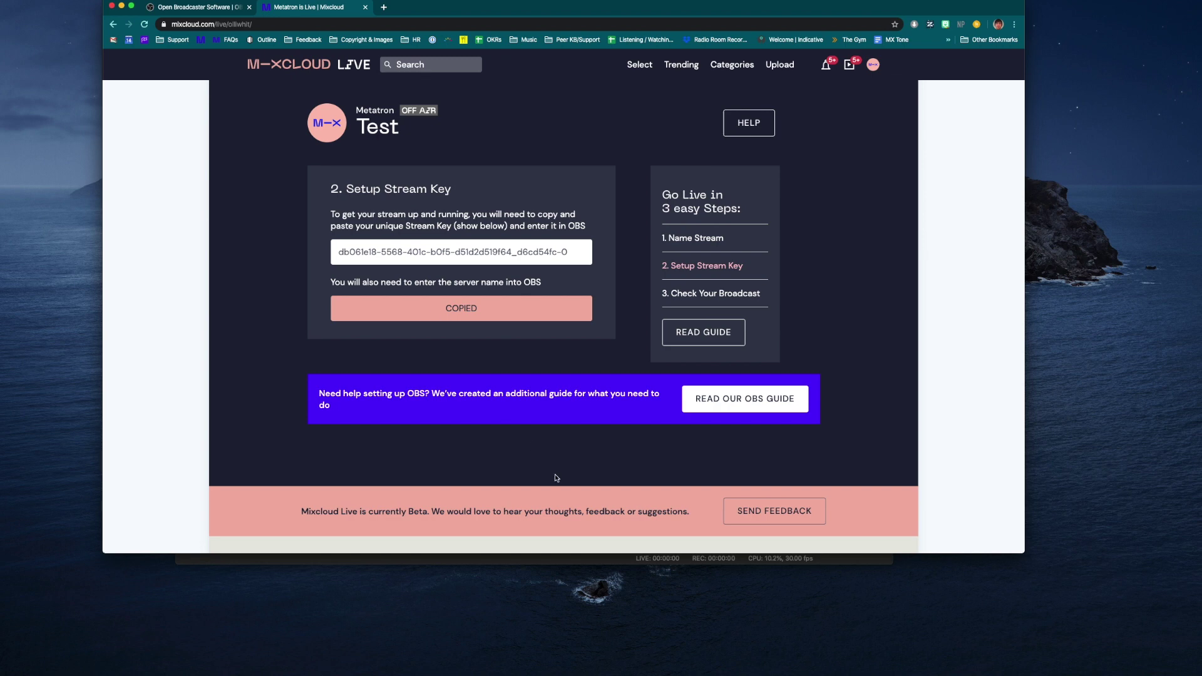
click(589, 559)
click(495, 171)
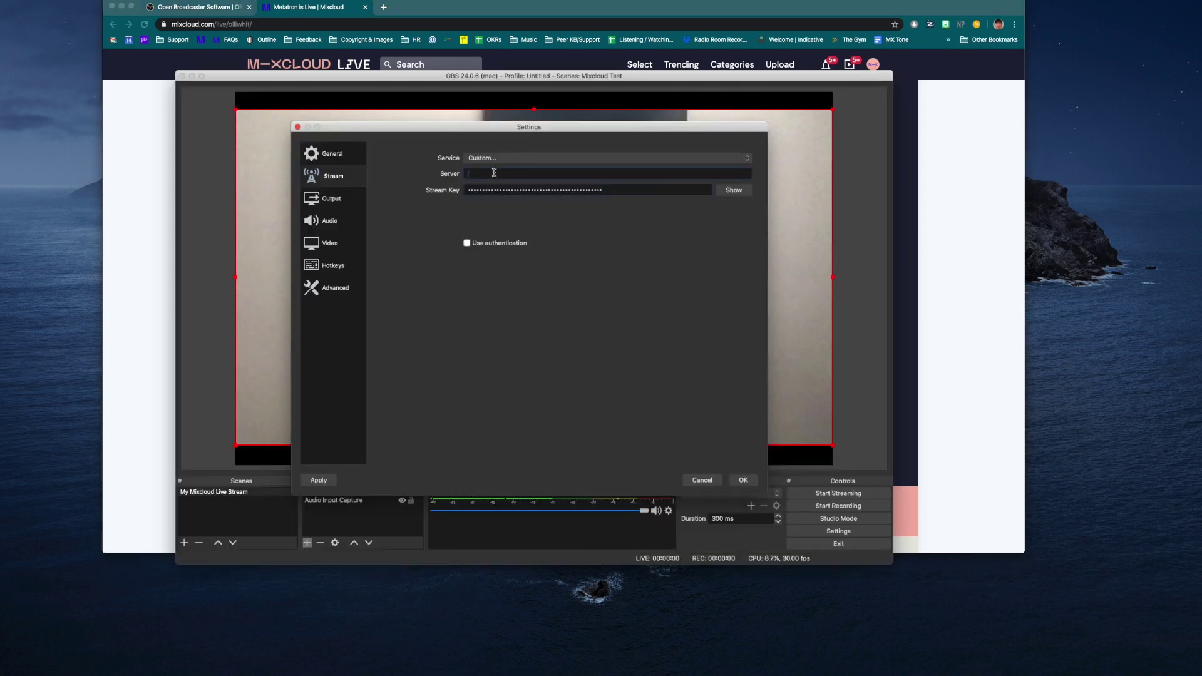
text(rtmp://rtmp.mixcloud.com/broadcast)
click(743, 480)
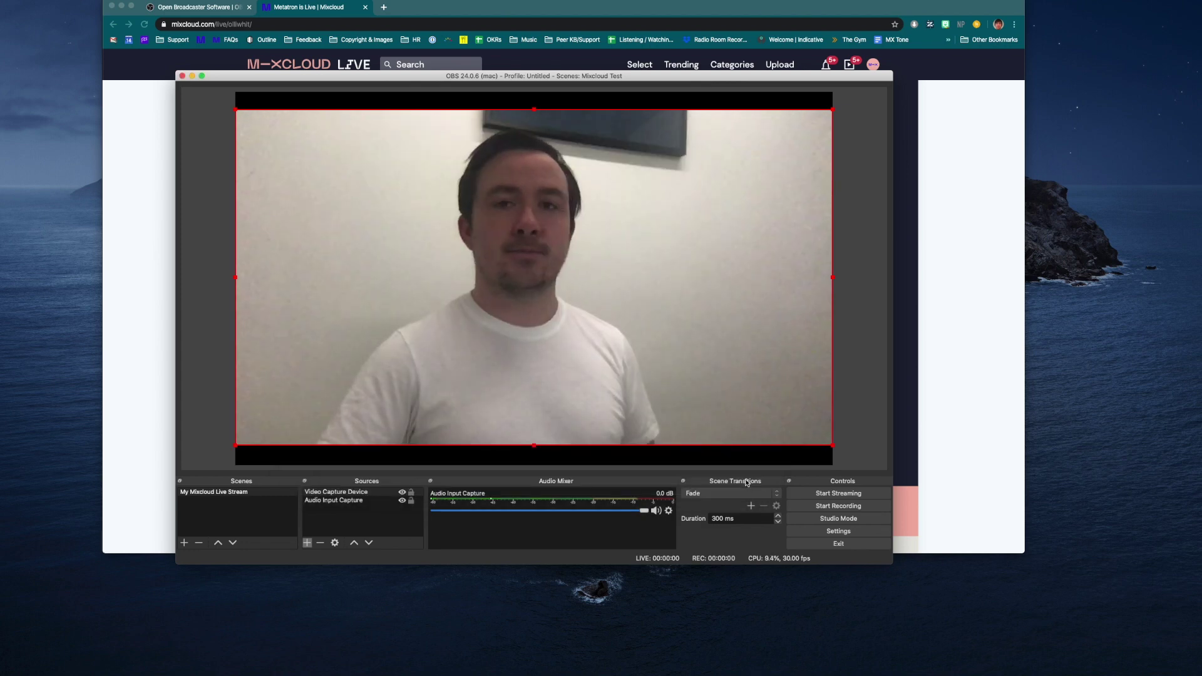
click(864, 498)
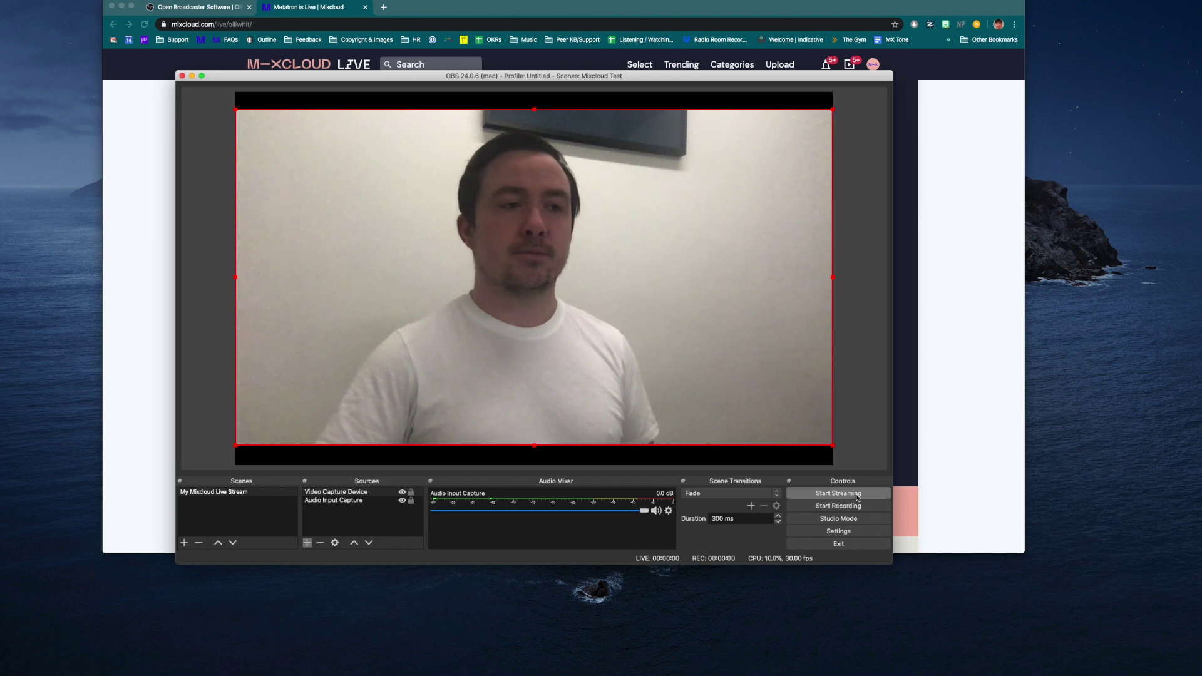
Step: Share the Test show, go live on Mixcloud, end the stream, and return to OBS
click(930, 439)
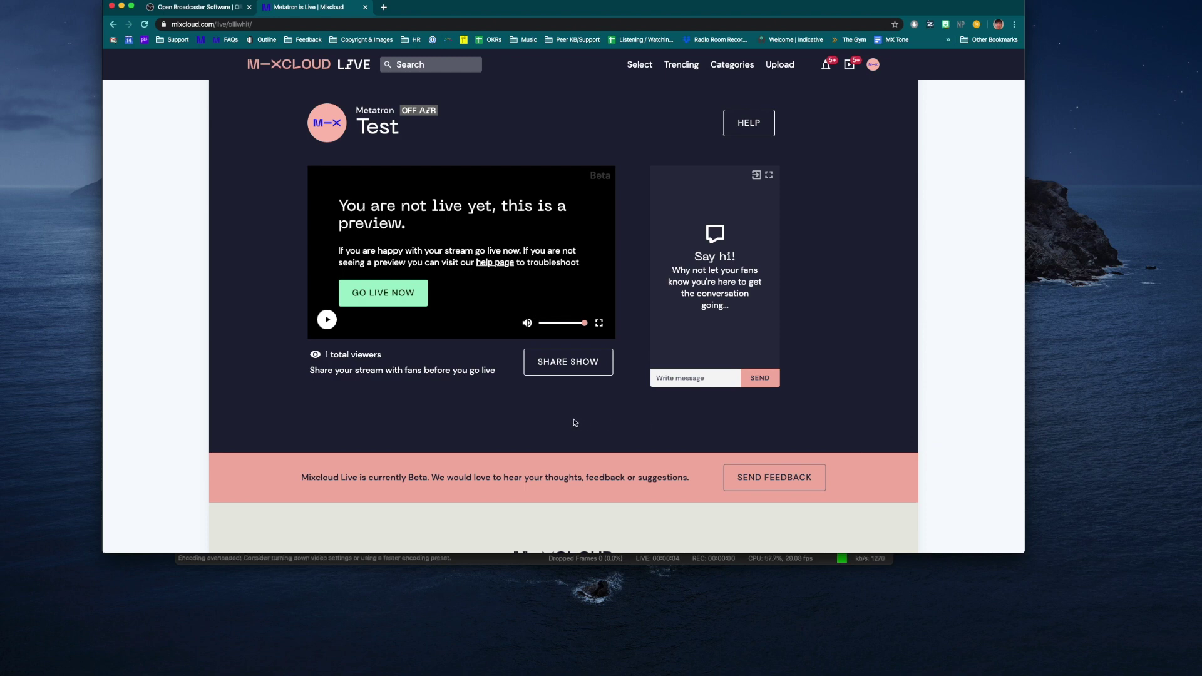
click(562, 362)
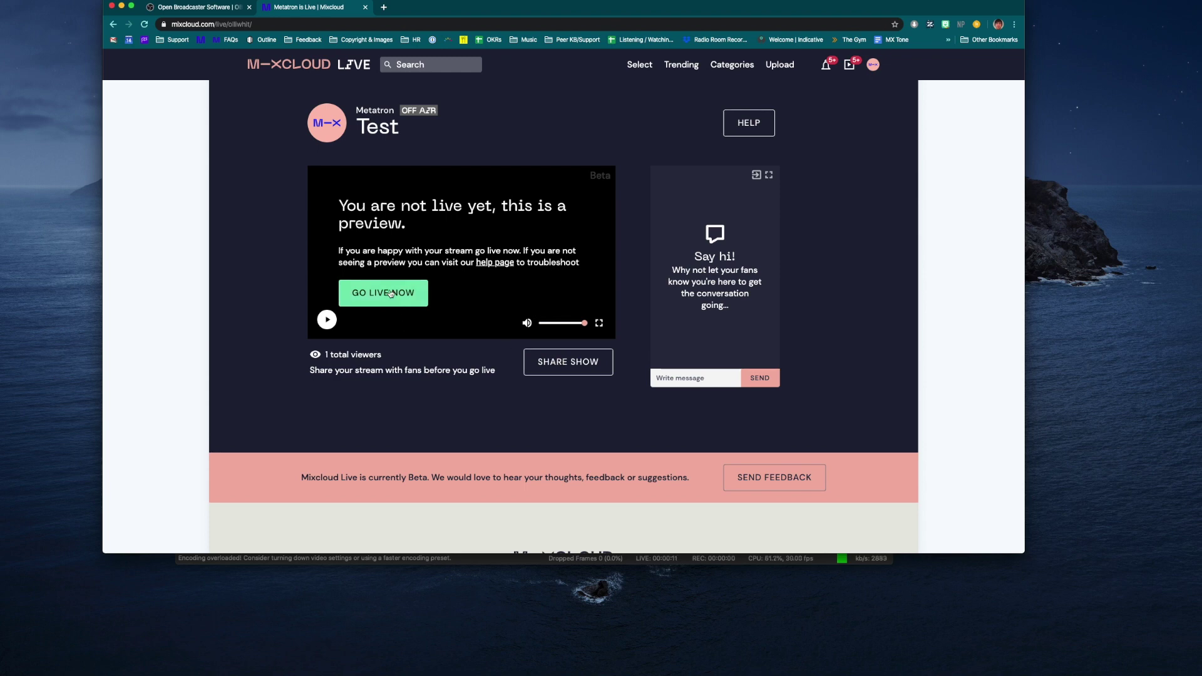
click(391, 293)
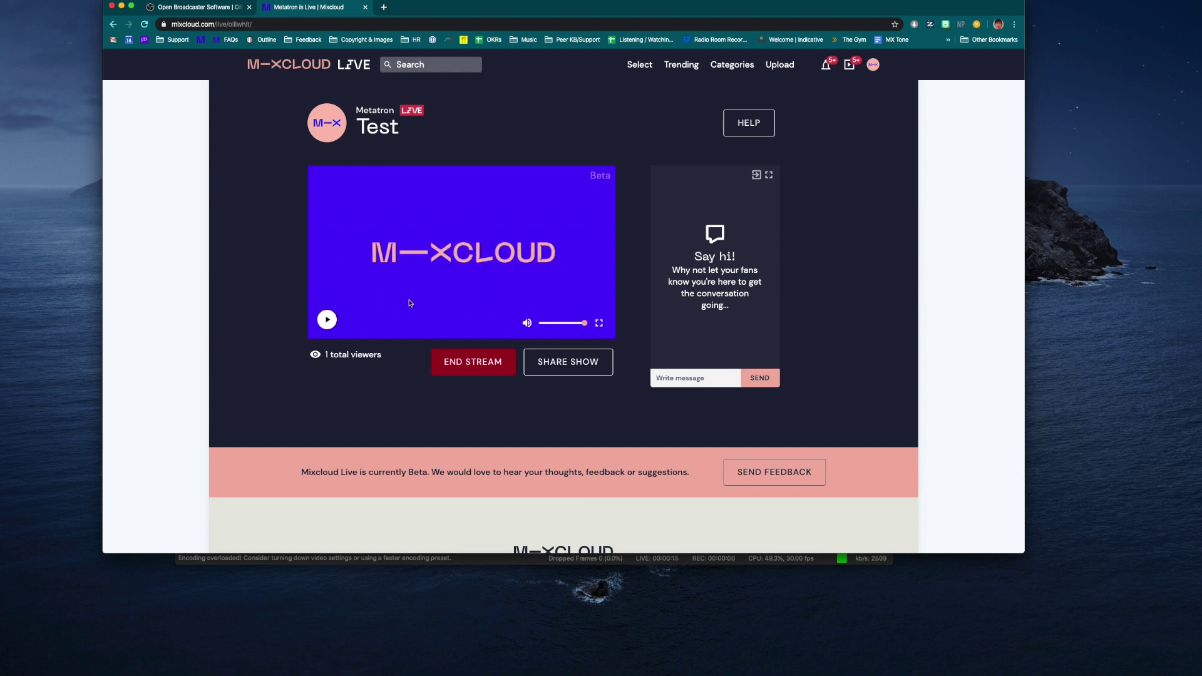
click(480, 363)
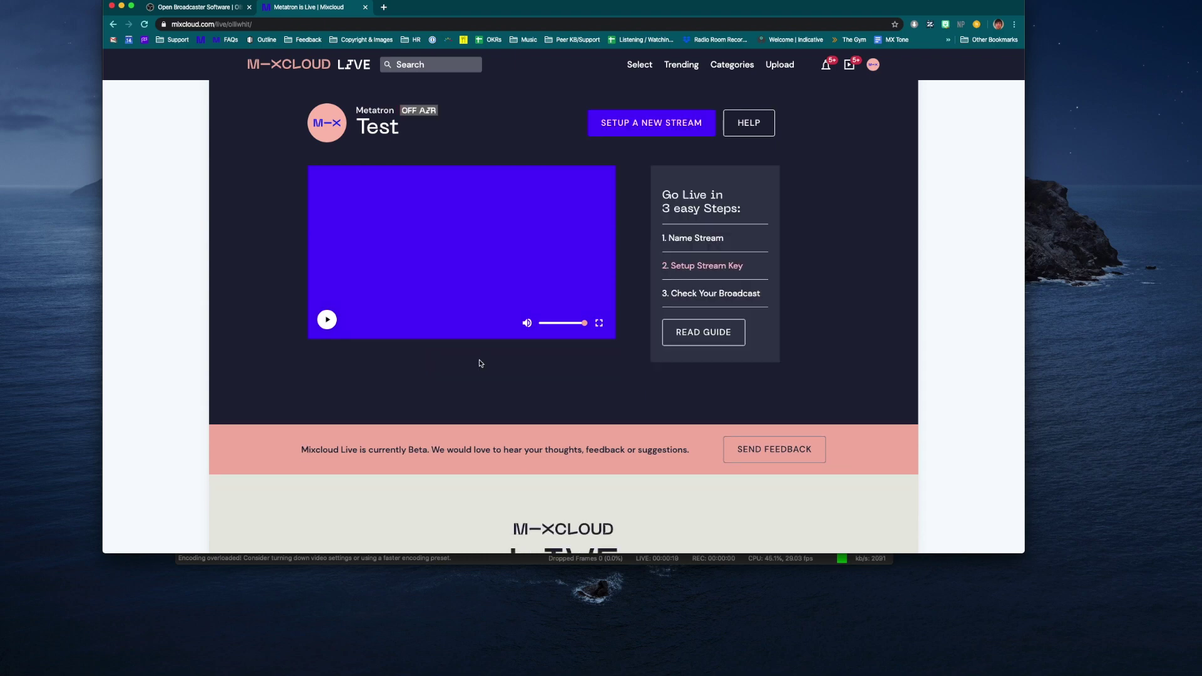
click(722, 562)
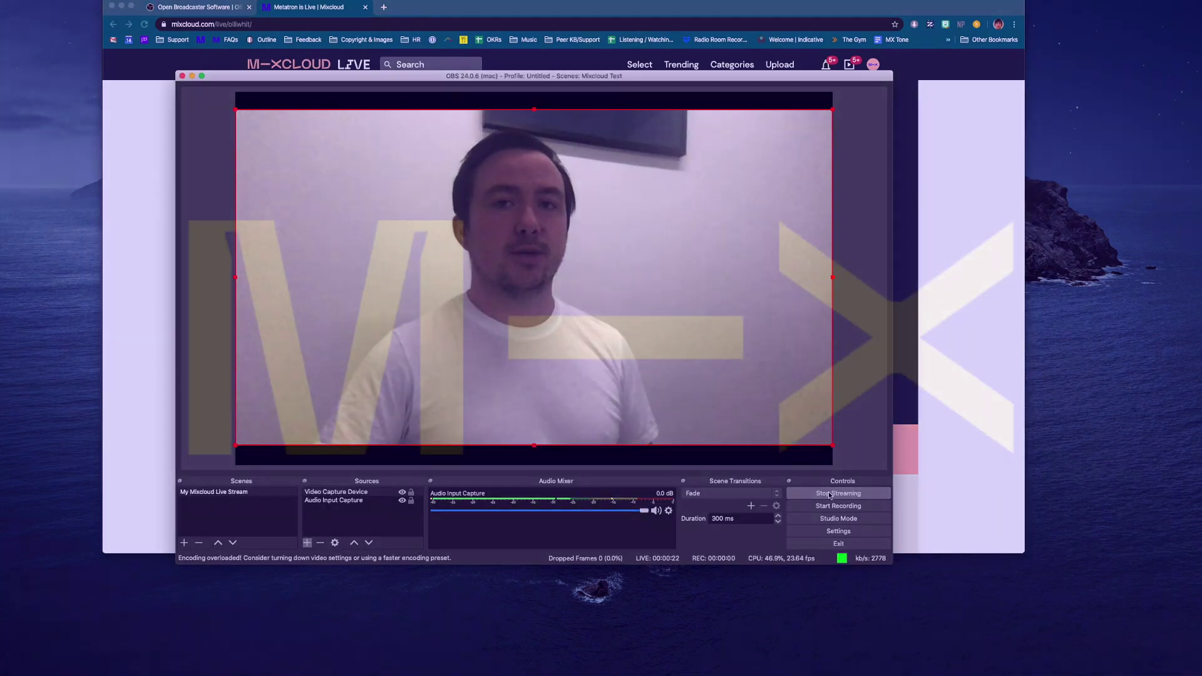